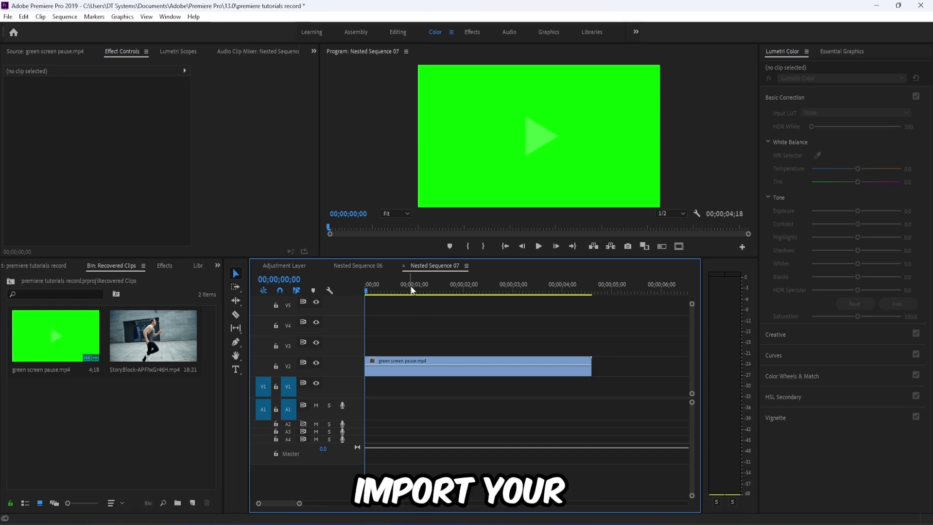
Drag the playhead to about 00;00;01;05, where the pause icon appears.
{"action": "left_click_drag", "start_coordinate": [411, 289], "coordinate": [425, 288]}
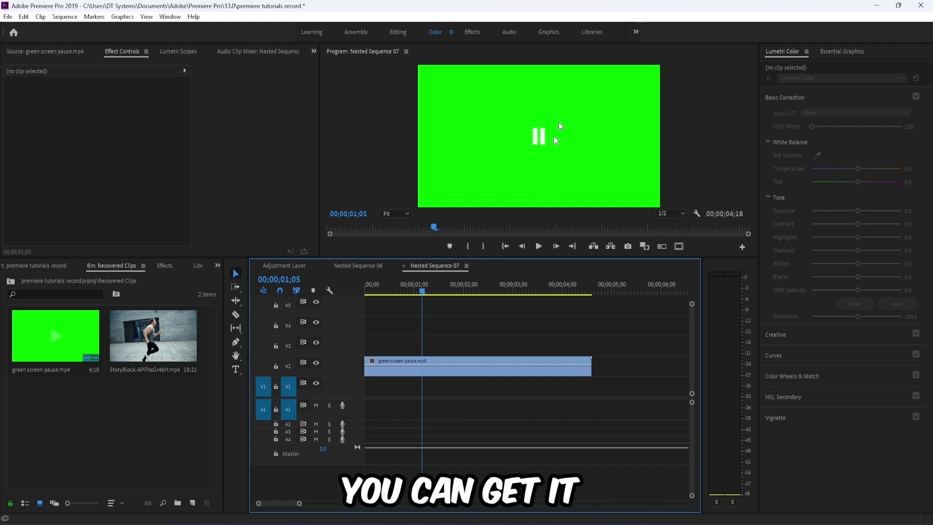
Set the playhead on the pause frame at 00;00;01;05 and select the green screen clip.
{"action": "left_click", "coordinate": [427, 291]}
{"action": "left_click_drag", "start_coordinate": [427, 293], "coordinate": [422, 295]}
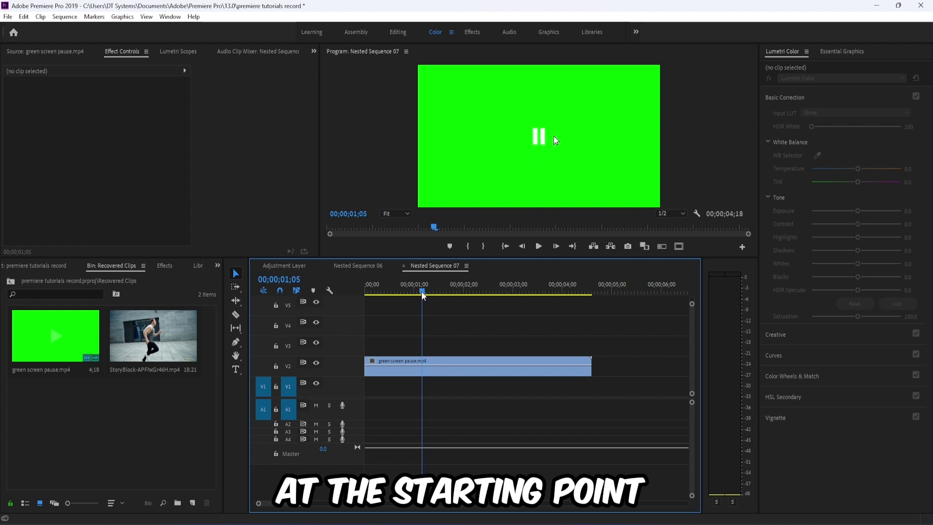
{"action": "left_click", "coordinate": [434, 373]}
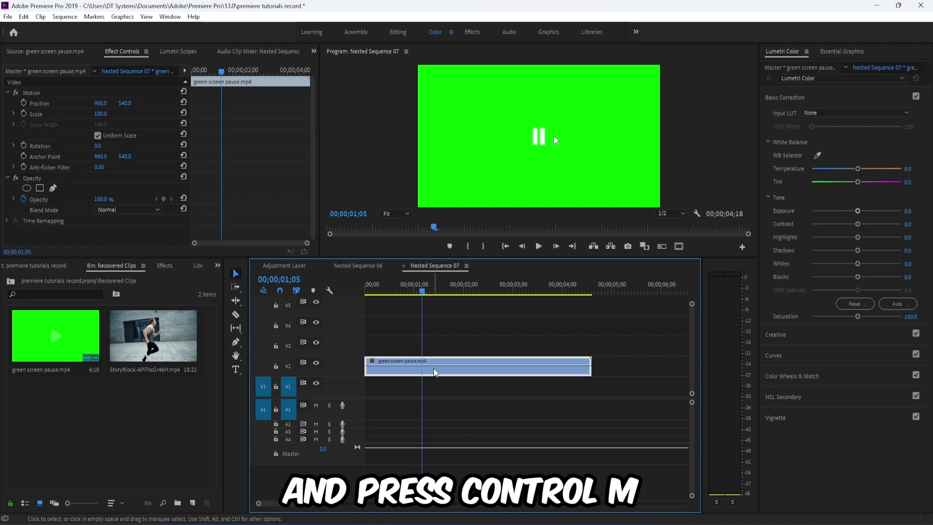
Move the playhead to the play icon frame at 00;00;03;09.
{"action": "left_click", "coordinate": [539, 290]}
{"action": "left_click_drag", "start_coordinate": [539, 290], "coordinate": [529, 291]}
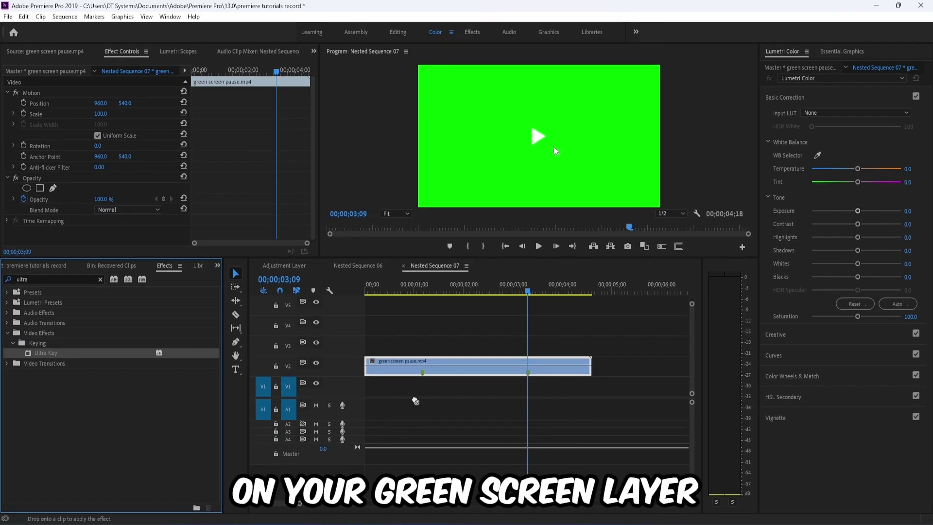
Apply Ultra Key to the green screen clip and sample its green background as the key color.
{"action": "left_click_drag", "start_coordinate": [92, 441], "coordinate": [409, 381]}
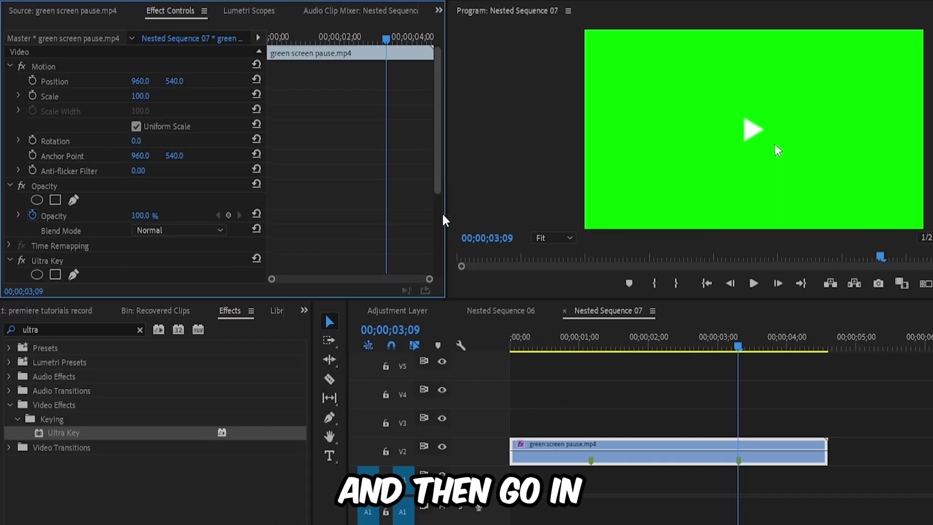
{"action": "scroll", "coordinate": [315, 195], "scroll_direction": "down", "scroll_amount": 3}
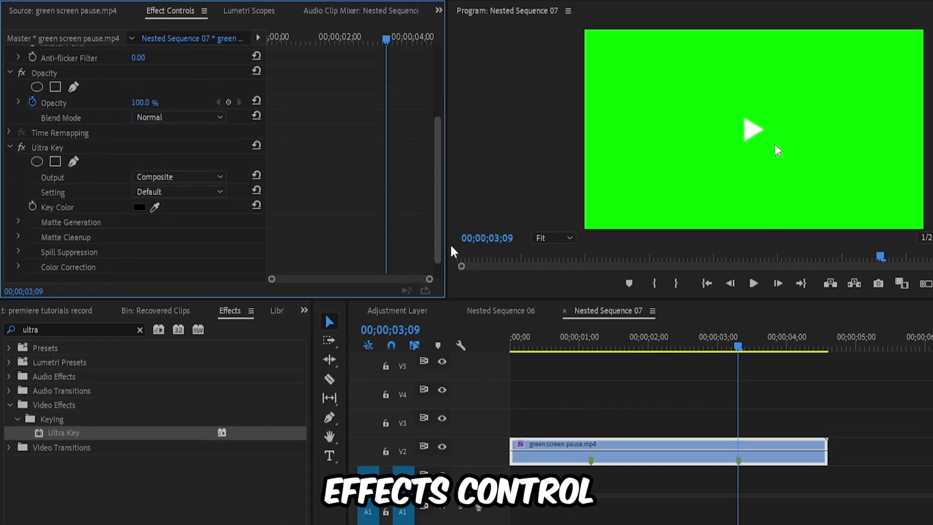
{"action": "left_click", "coordinate": [154, 207]}
{"action": "left_click", "coordinate": [704, 94]}
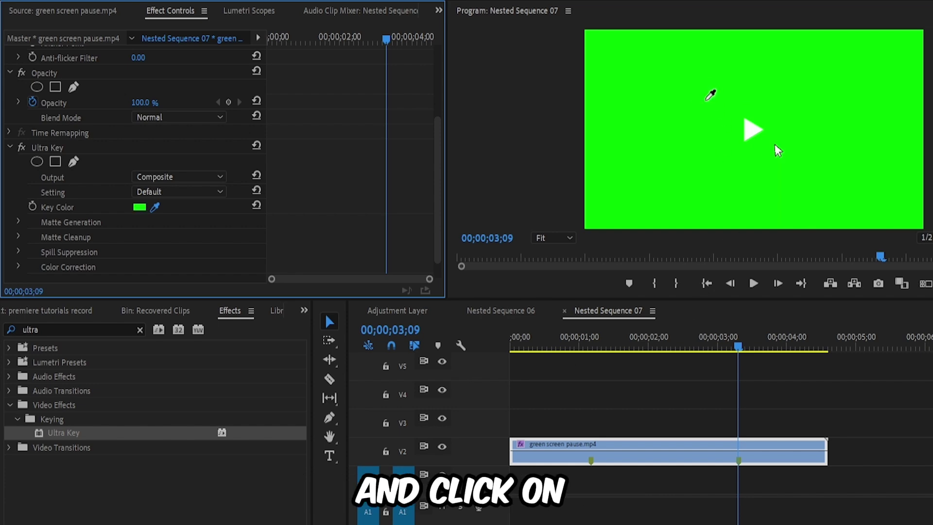
{"action": "left_click", "coordinate": [707, 96]}
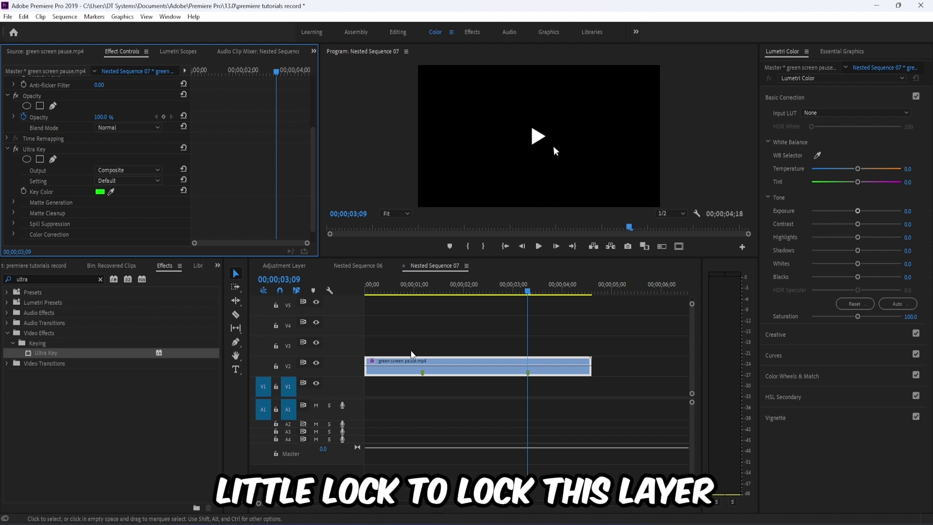
Lock track V2 so the keyed overlay can't be edited.
{"action": "left_click", "coordinate": [553, 136]}
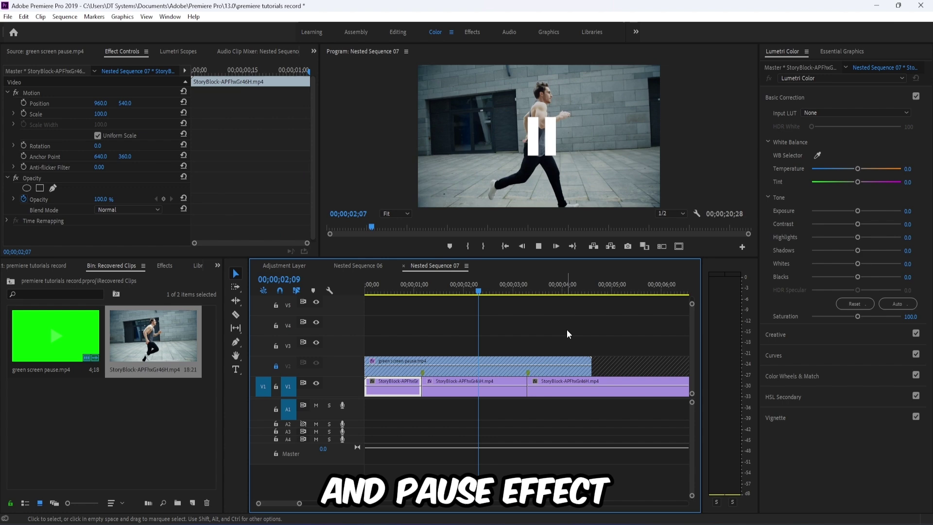
{"action": "key", "text": "space"}
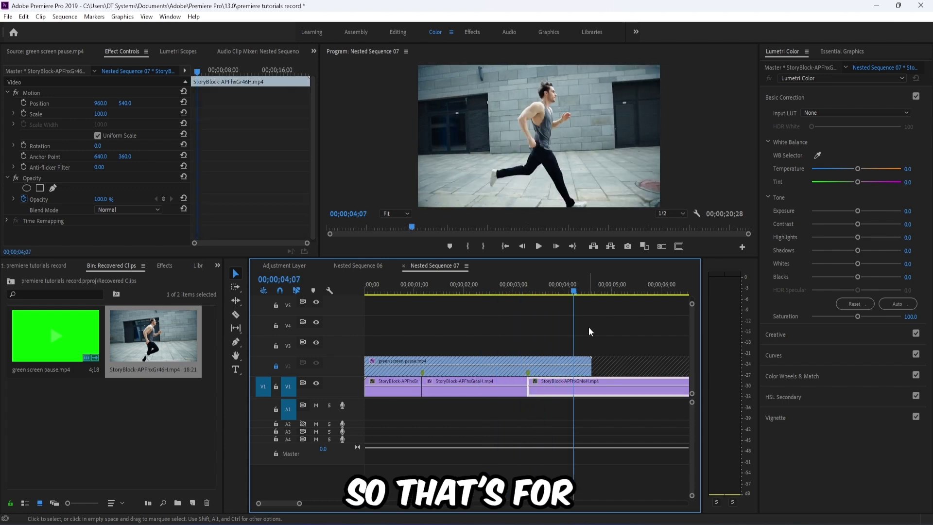